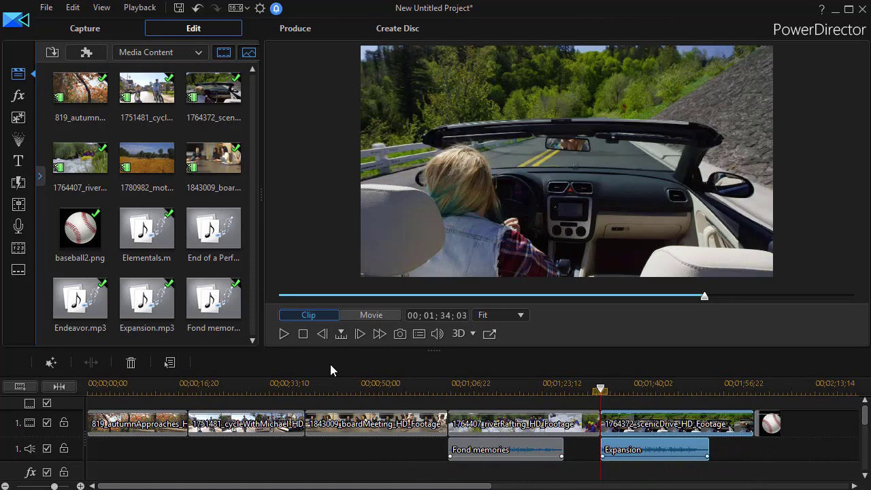
# Step: Move the cycling clip from track 1 down to track 2
pyautogui.press('Tab')
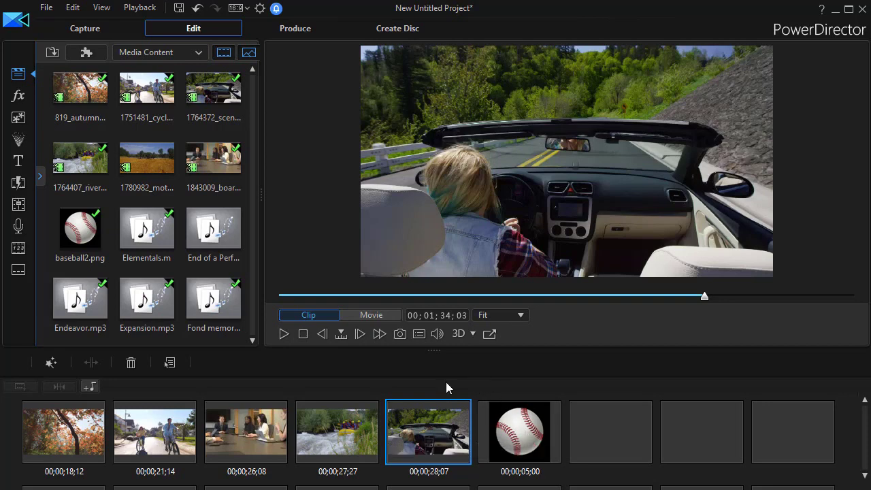
pyautogui.press('Tab')
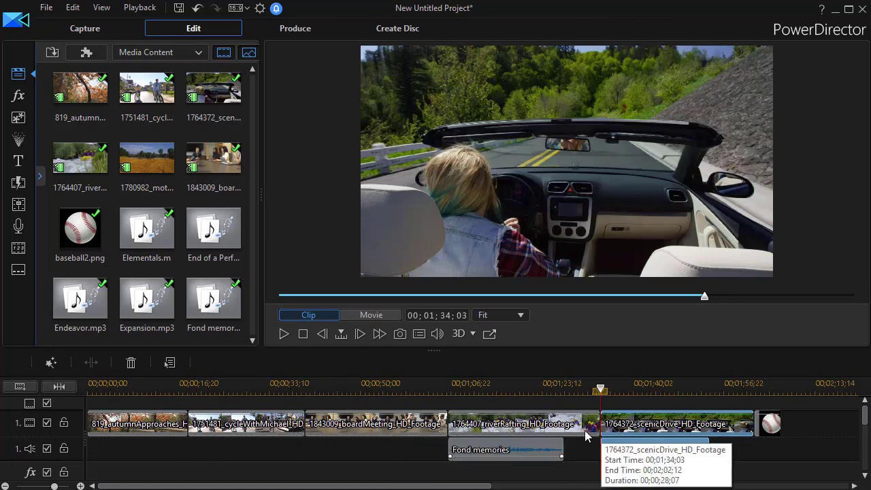
pyautogui.click(246, 429)
pyautogui.moveTo(246, 430); pyautogui.dragTo(244, 460)
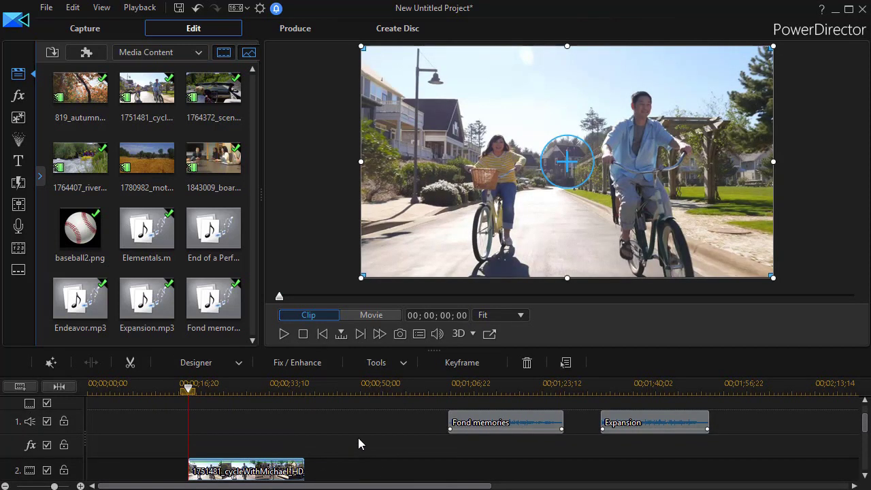
# Step: Place a Default title clip into the gap left on track 1
pyautogui.press('Tab')
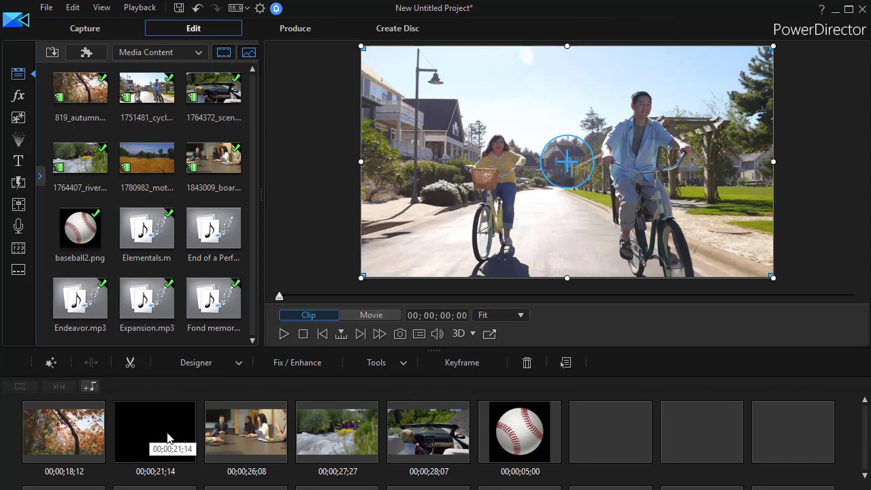
pyautogui.press('Tab')
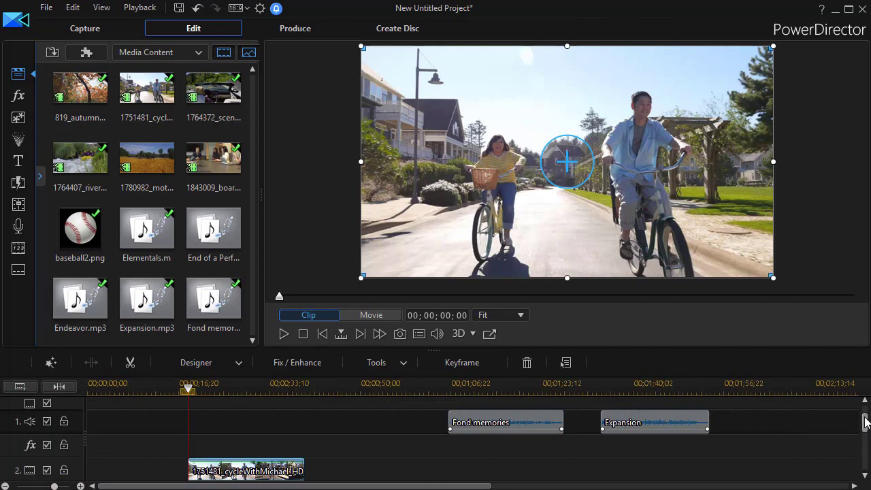
pyautogui.scroll(1, 865, 421)
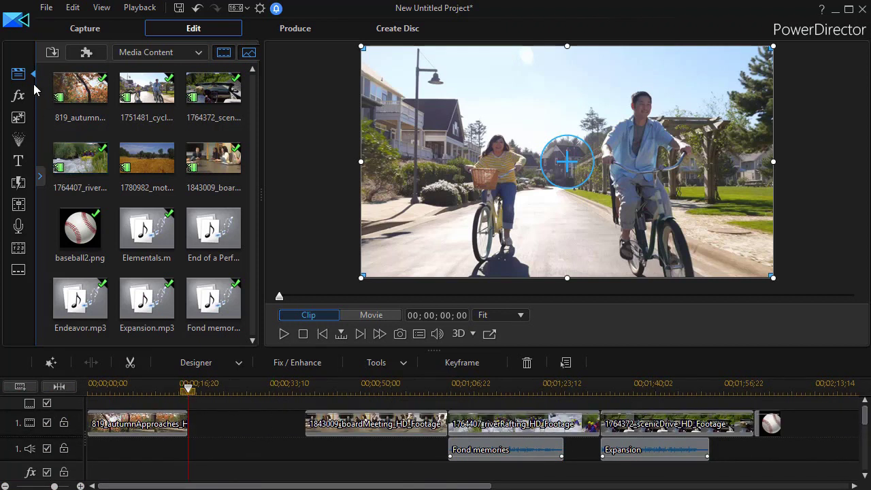
pyautogui.click(18, 160)
pyautogui.moveTo(81, 97); pyautogui.dragTo(304, 429)
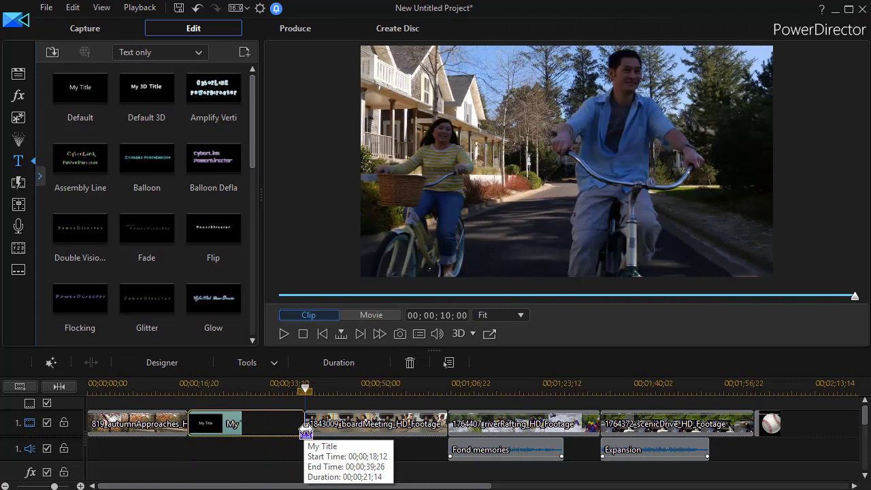
# Step: Replace the title clip's 'My Title' text with 'Bikes' in Title Designer
pyautogui.moveTo(305, 402); pyautogui.dragTo(246, 406)
pyautogui.click(253, 423)
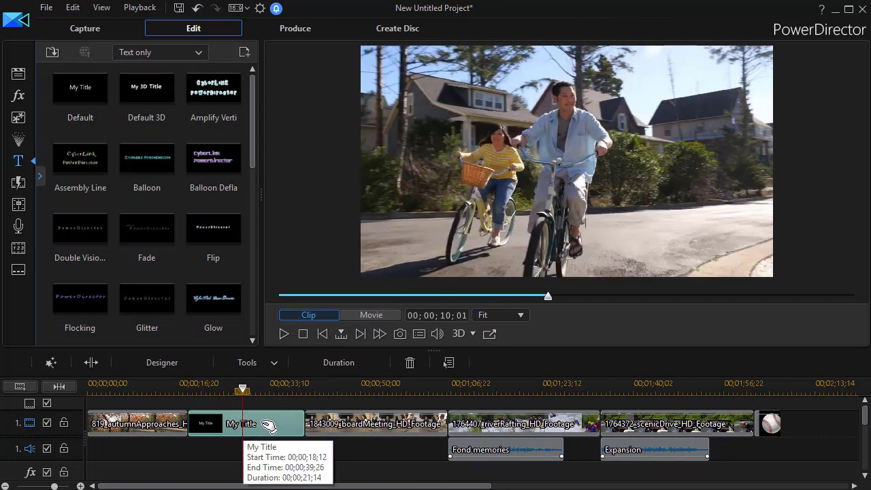
pyautogui.doubleClick(269, 425)
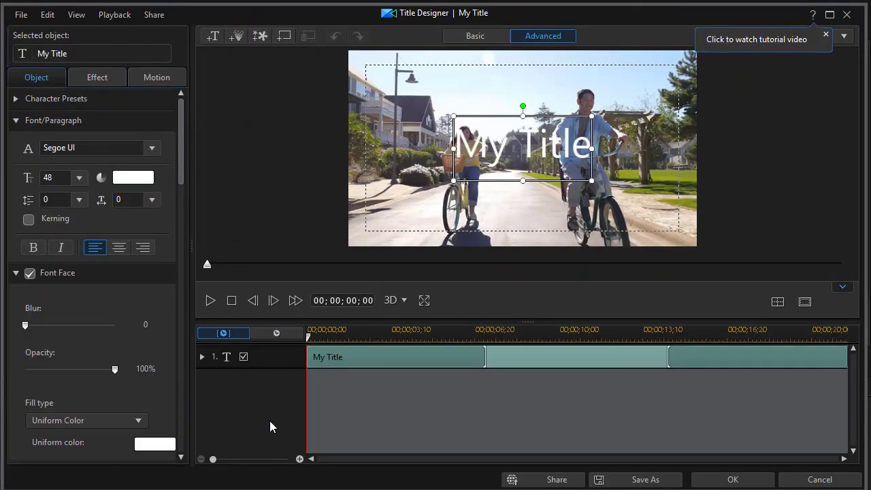
pyautogui.click(462, 145)
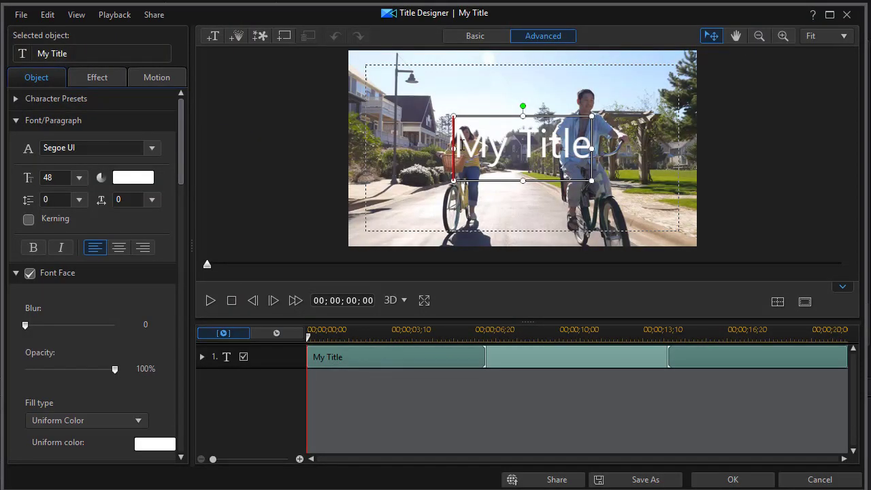
pyautogui.moveTo(461, 145); pyautogui.dragTo(707, 176)
pyautogui.write('Bikes')
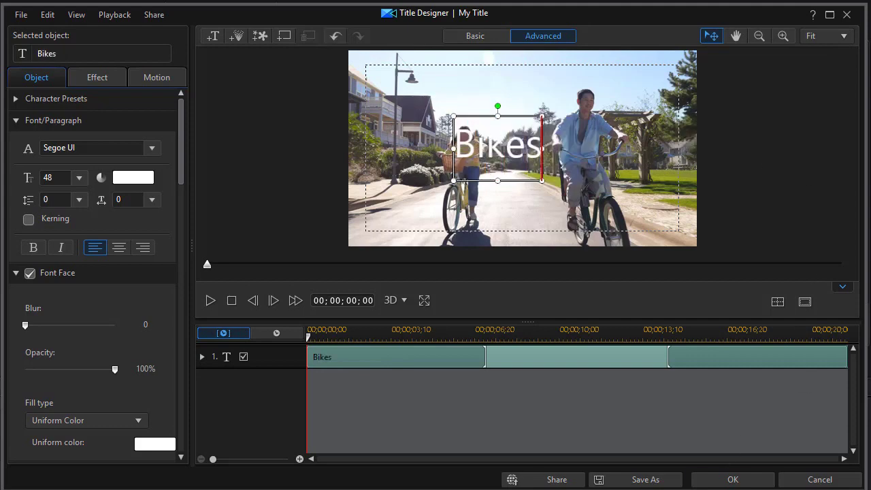
pyautogui.click(750, 480)
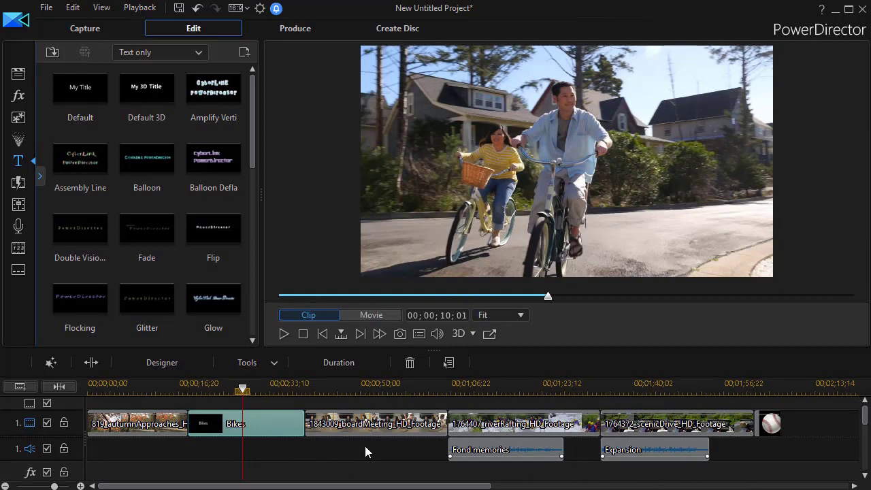
pyautogui.click(361, 455)
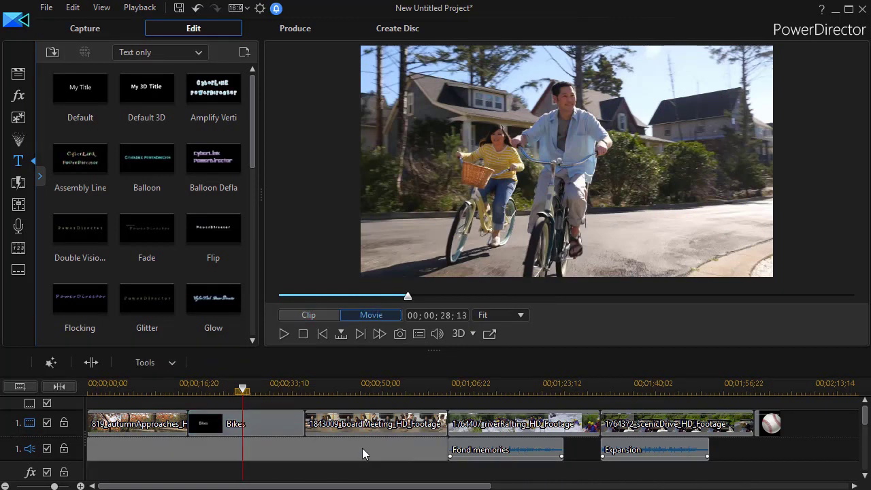
pyautogui.press('Tab')
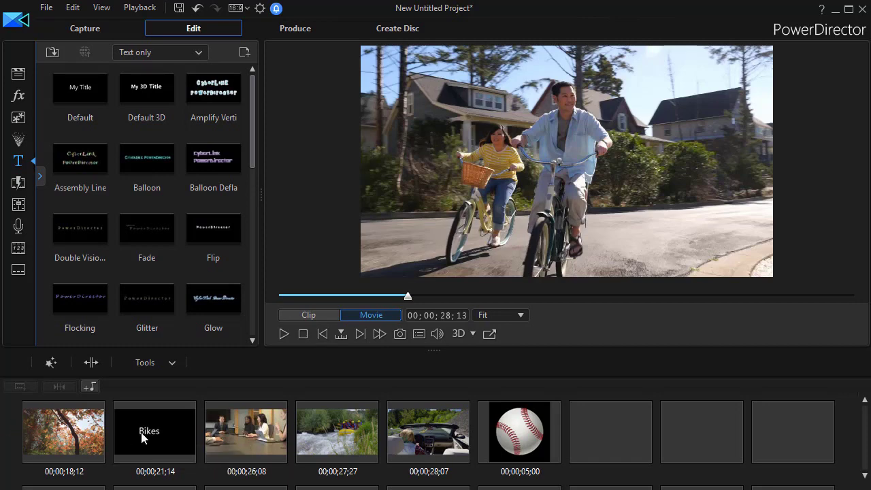
pyautogui.click(143, 437)
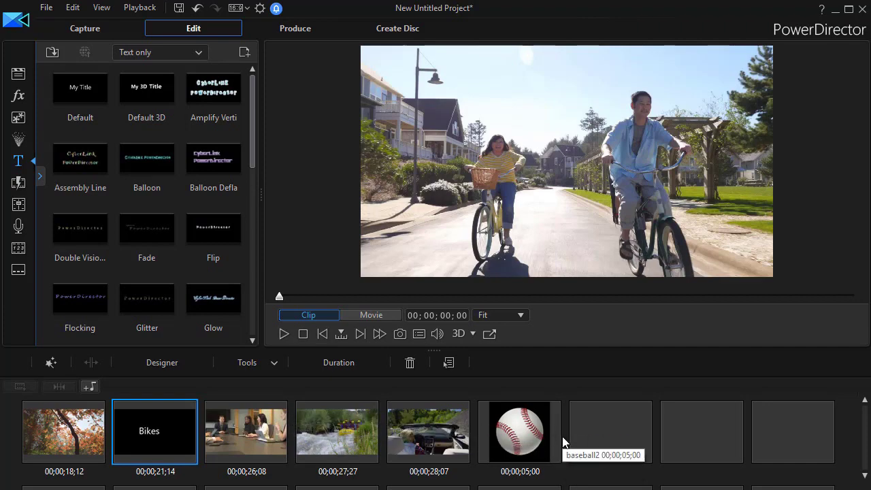
pyautogui.press('Tab')
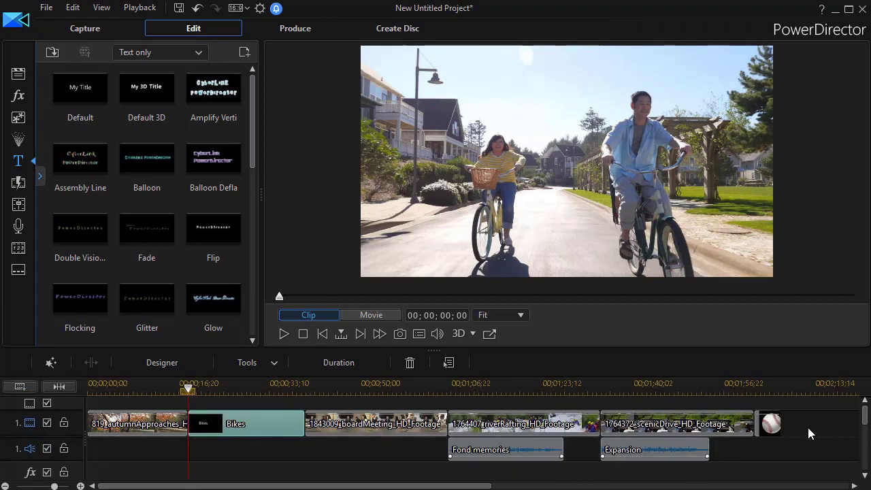
# Step: Add a Default title clip after the baseball image and lengthen it
pyautogui.moveTo(423, 485); pyautogui.dragTo(509, 487)
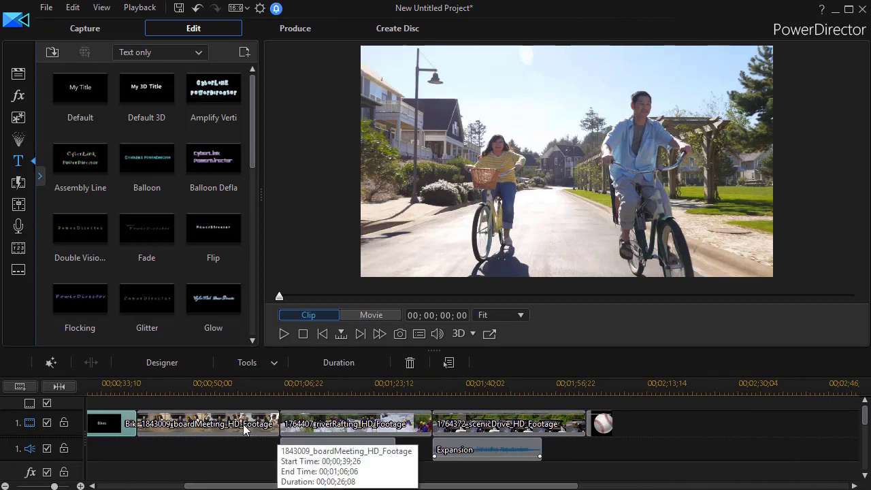
pyautogui.moveTo(81, 91); pyautogui.dragTo(614, 422)
pyautogui.moveTo(670, 424); pyautogui.dragTo(811, 423)
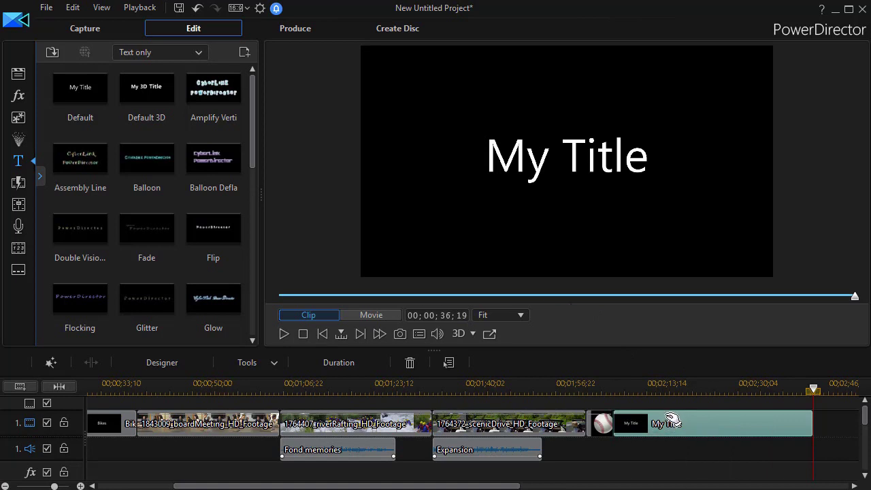
# Step: Change the title text to 'Add drone shot here', centre it and shrink its text box
pyautogui.doubleClick(678, 424)
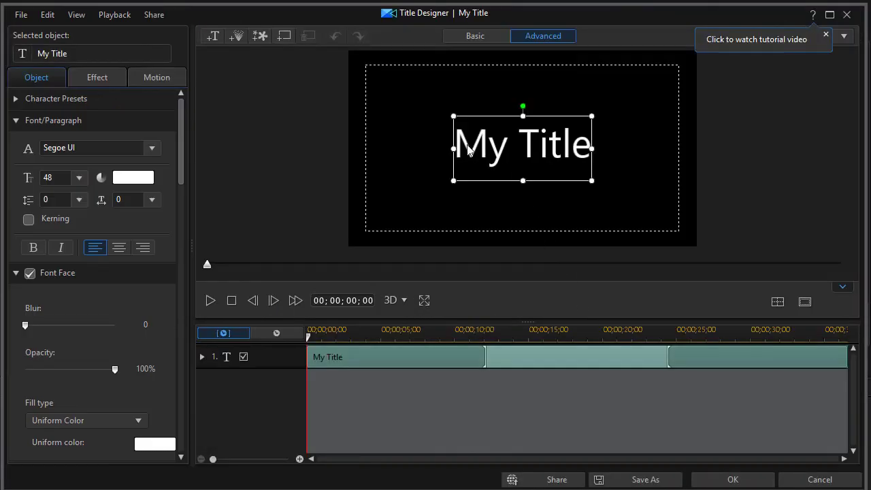
pyautogui.moveTo(454, 148); pyautogui.dragTo(469, 148)
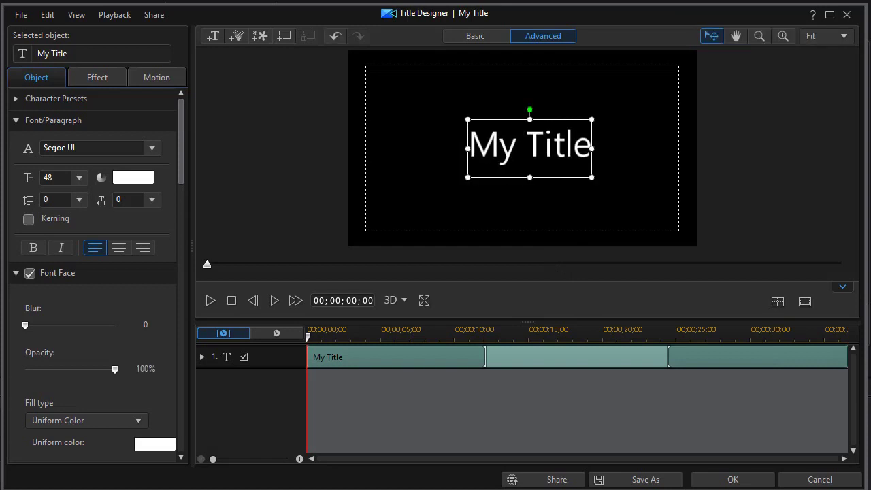
pyautogui.doubleClick(469, 148)
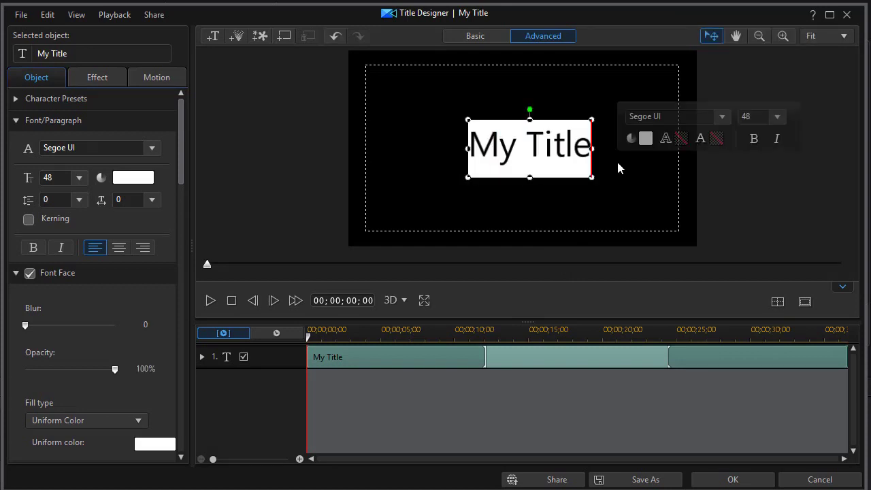
pyautogui.write('Add d')
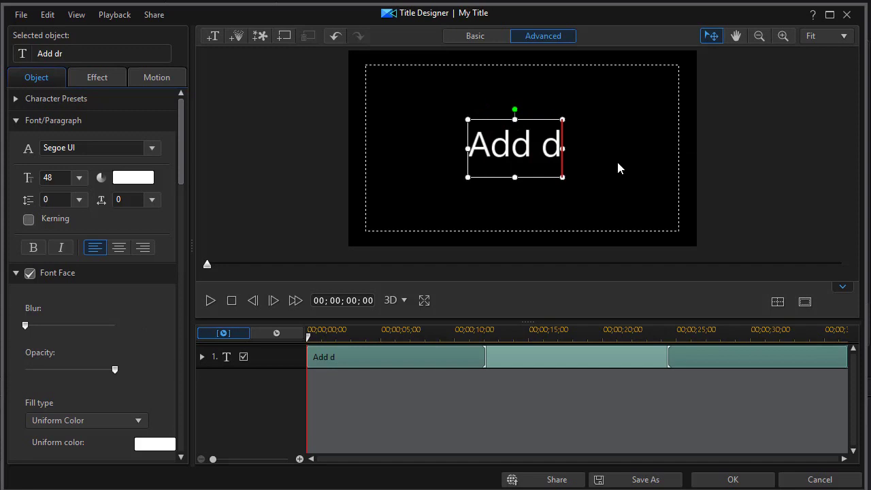
pyautogui.write('rones')
pyautogui.press('BackSpace')
pyautogui.write('shot here')
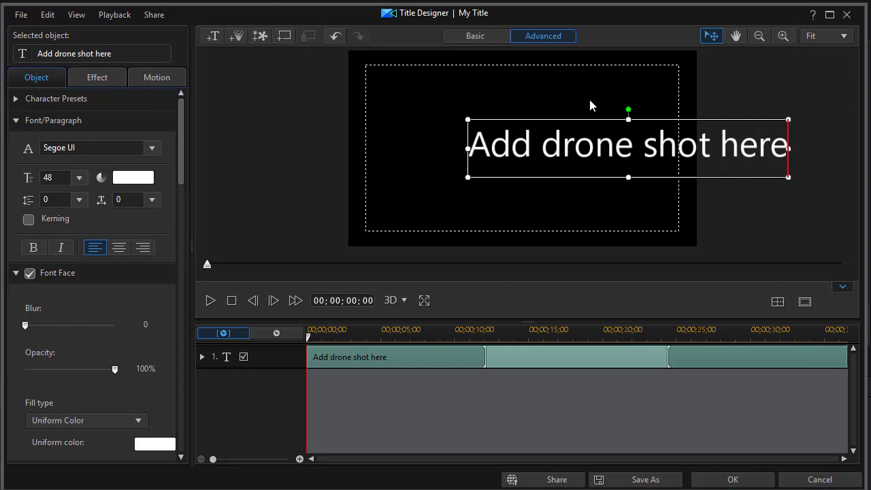
pyautogui.moveTo(595, 119); pyautogui.dragTo(499, 115)
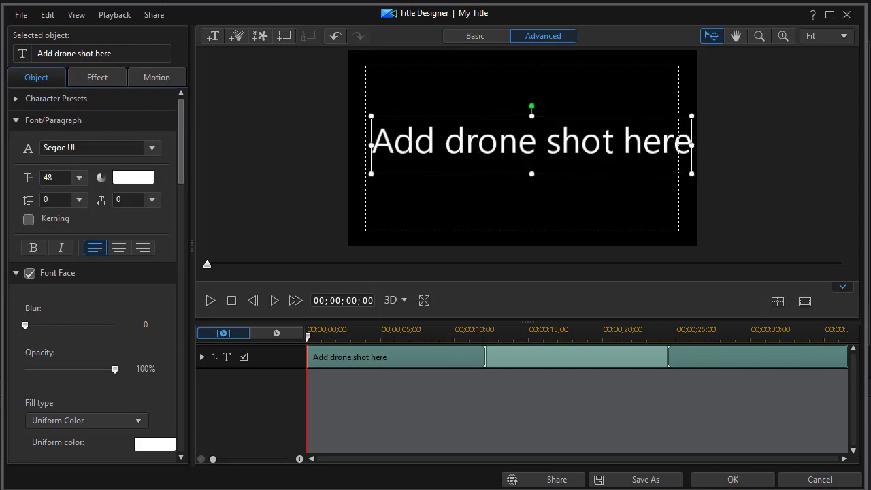
pyautogui.moveTo(691, 173); pyautogui.dragTo(671, 174)
pyautogui.click(735, 480)
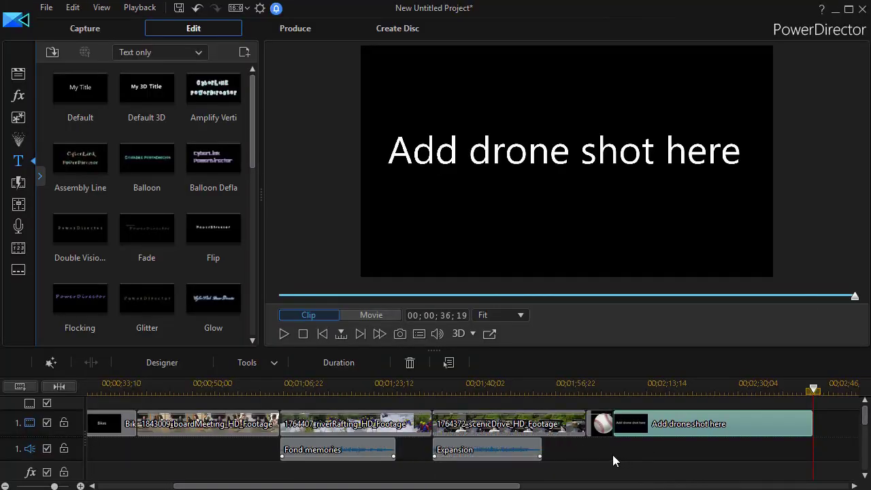
# Step: Select the Fond memories and Expansion music clips together on the timeline
pyautogui.press('Tab')
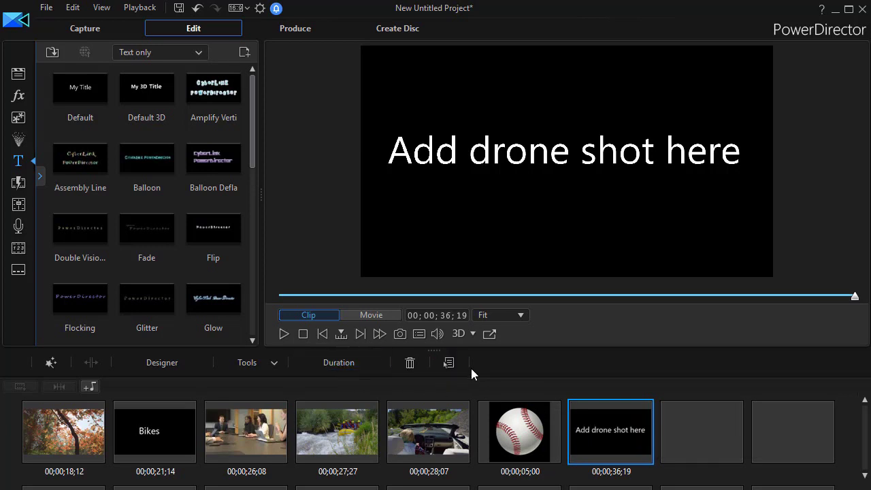
pyautogui.press('Tab')
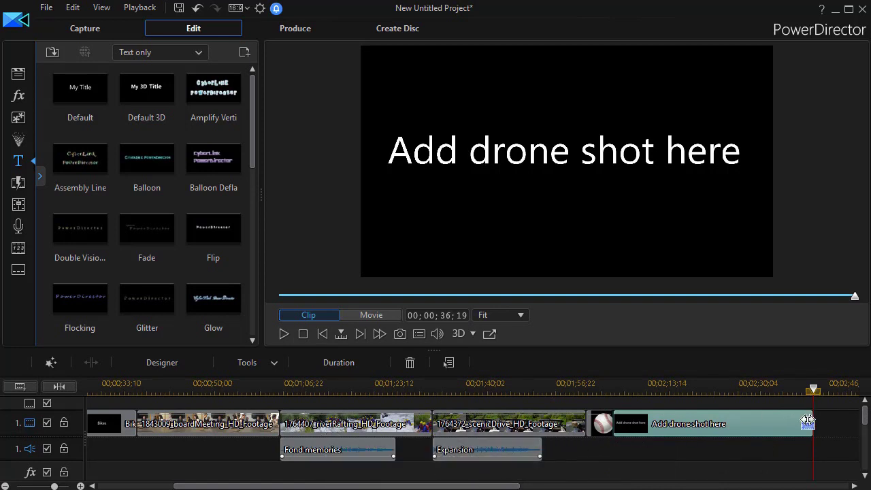
pyautogui.click(495, 443)
pyautogui.moveTo(495, 443); pyautogui.dragTo(381, 451)
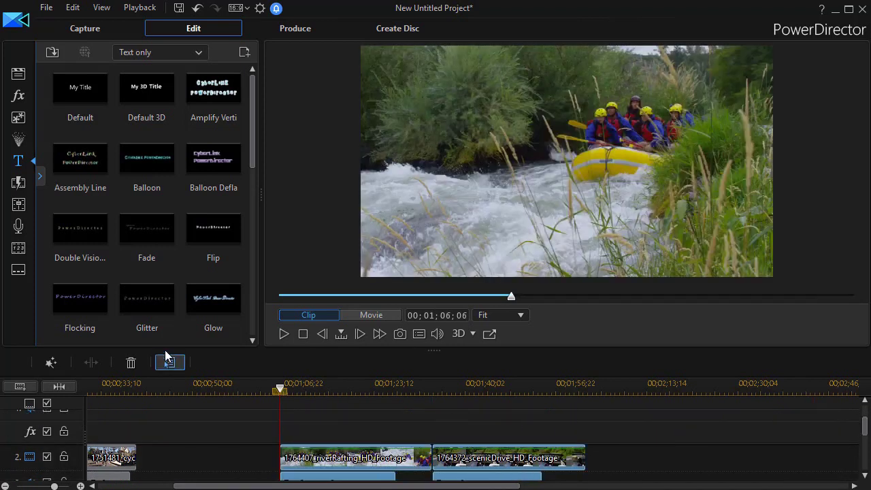
pyautogui.click(238, 421)
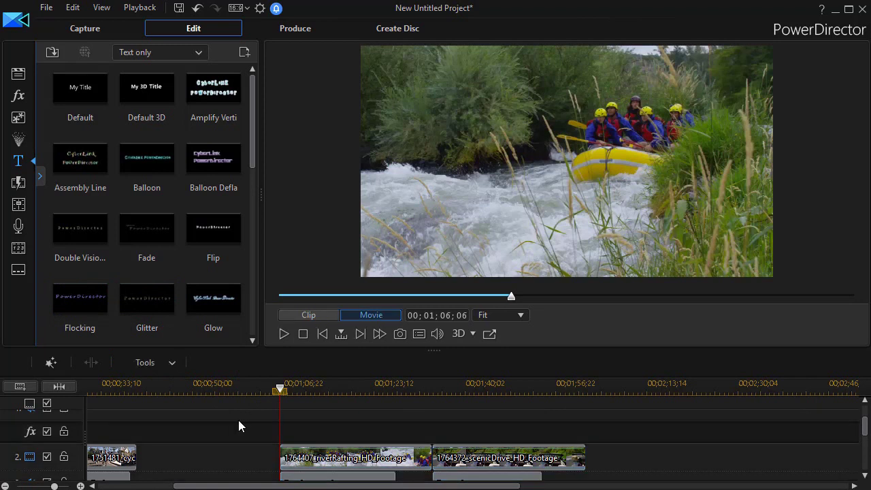
pyautogui.press('Tab')
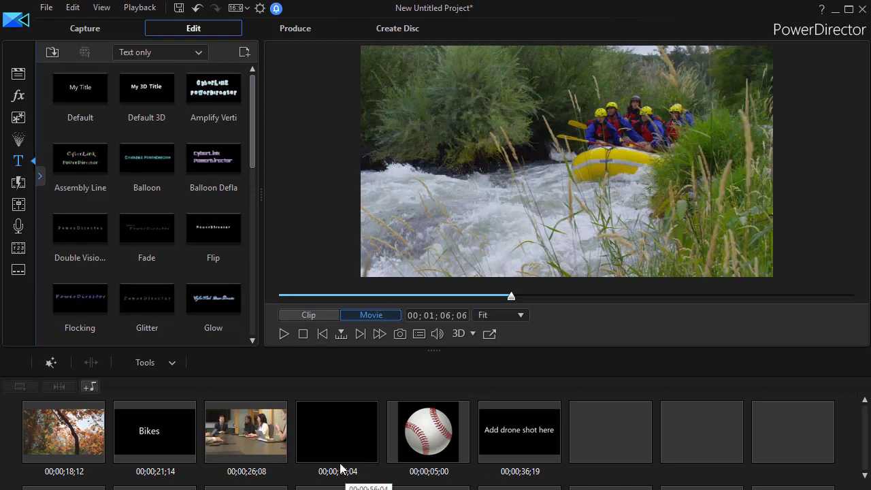
pyautogui.click(343, 442)
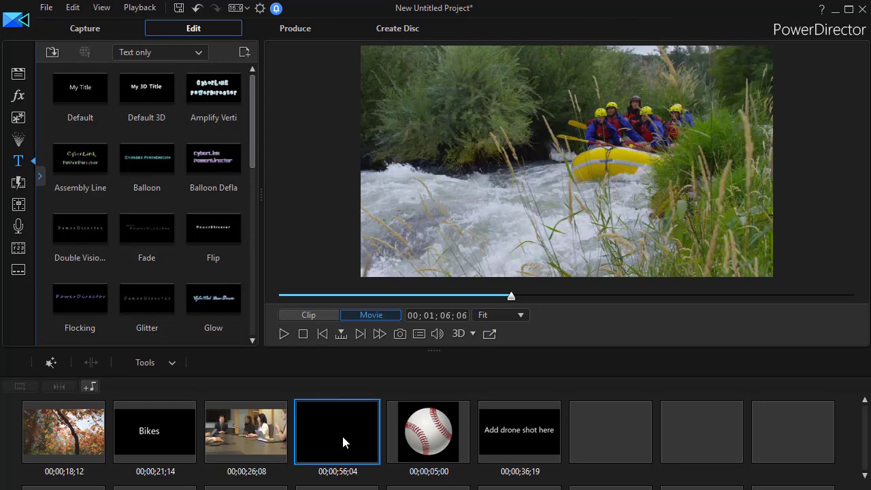
pyautogui.press('space')
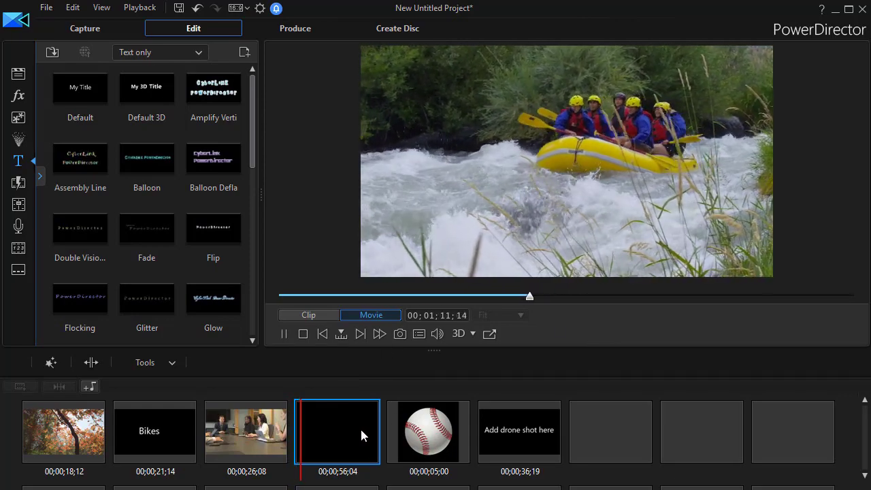
pyautogui.press('Tab')
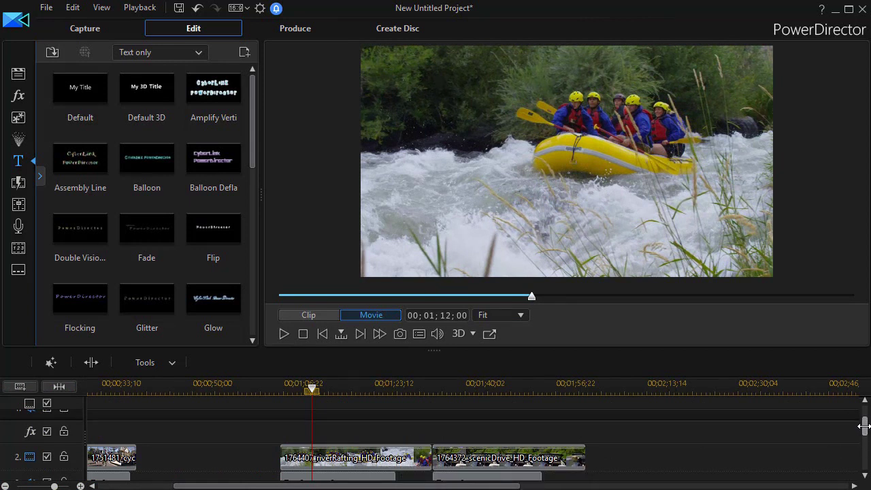
pyautogui.moveTo(862, 423); pyautogui.dragTo(864, 411)
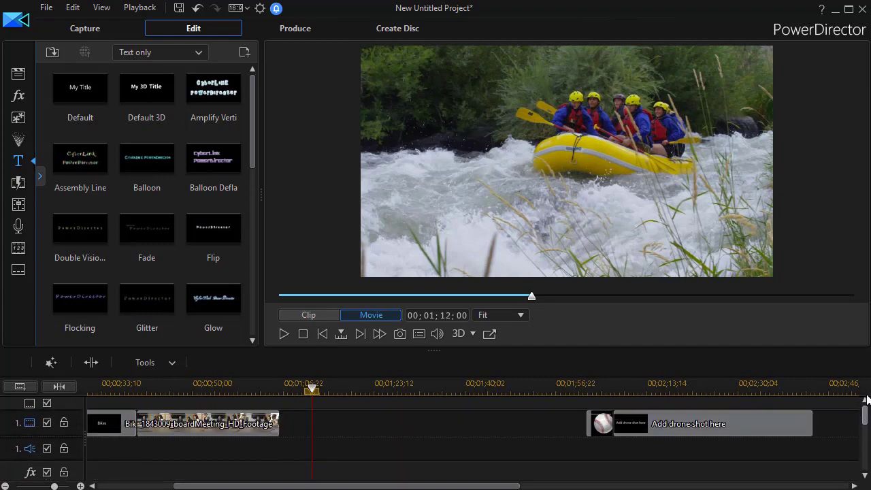
# Step: Drop a Default title into the track 1 gap and change its text to 'Raft and Car'
pyautogui.moveTo(69, 92); pyautogui.dragTo(584, 437)
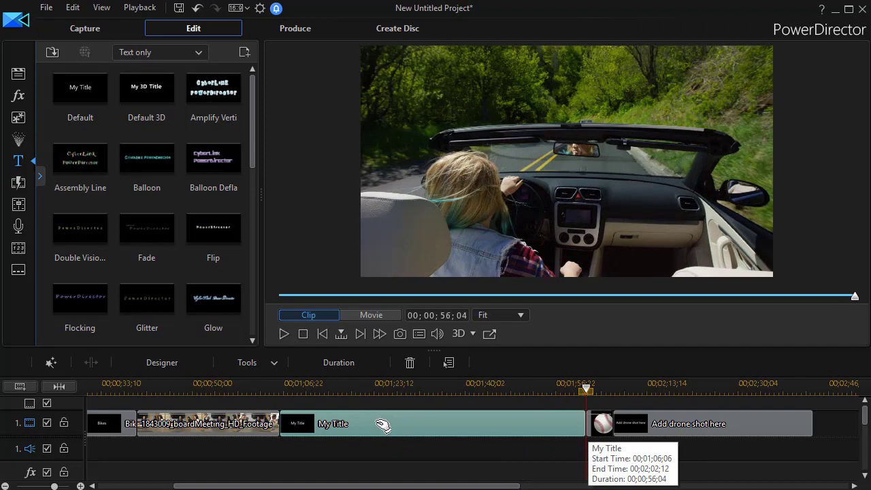
pyautogui.doubleClick(379, 425)
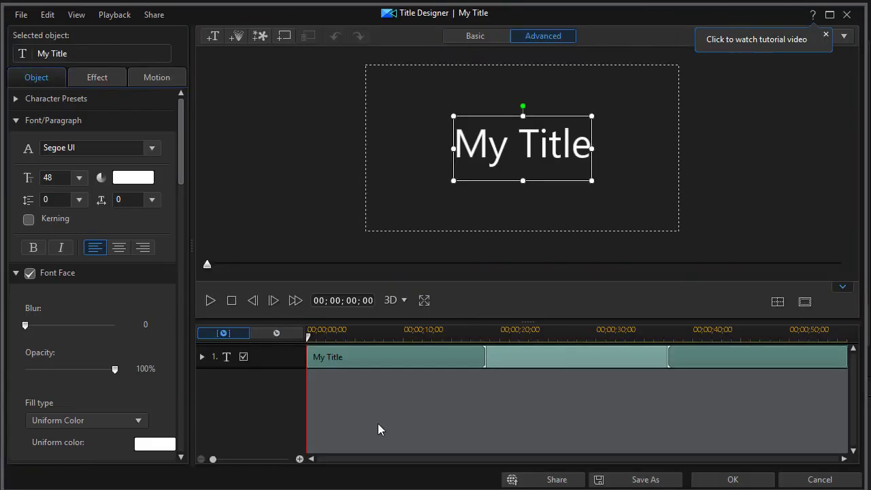
pyautogui.moveTo(459, 145); pyautogui.dragTo(617, 160)
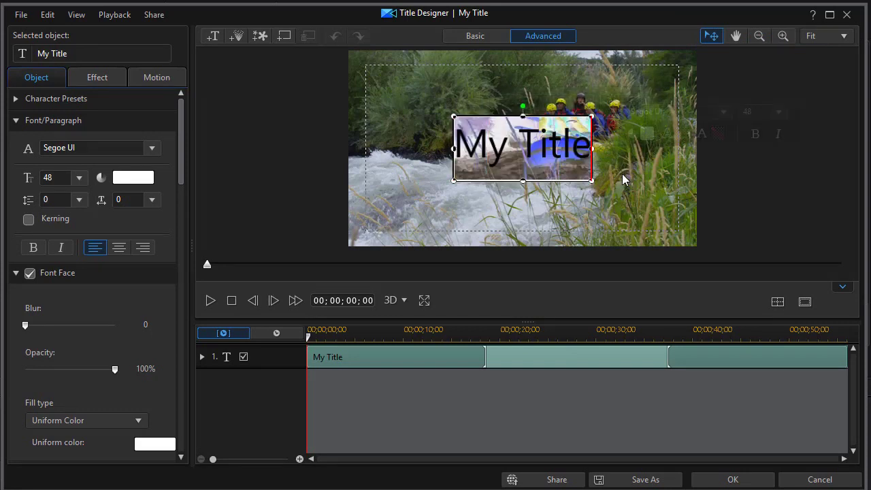
pyautogui.write('Raft and Car')
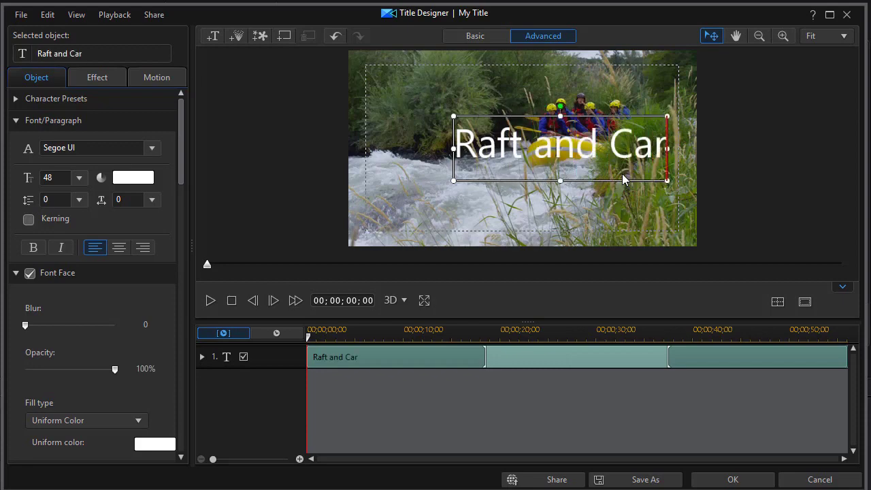
pyautogui.click(725, 480)
pyautogui.click(449, 458)
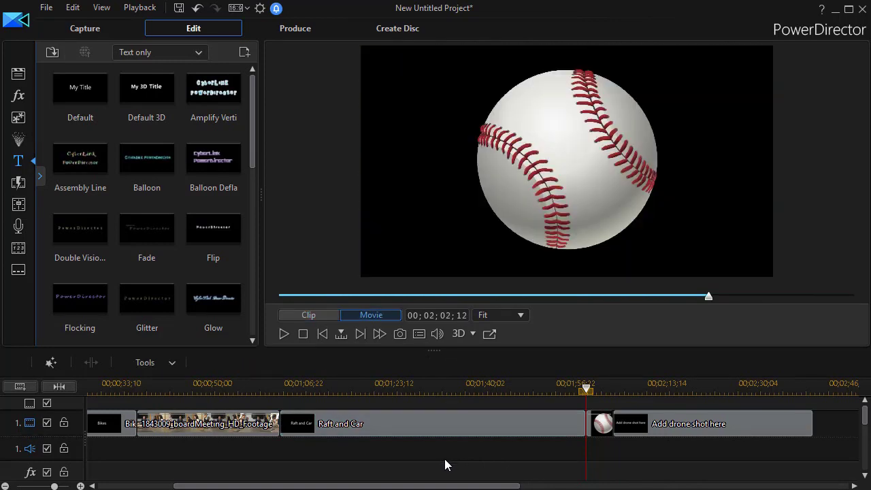
# Step: Switch to Storyboard view and select the 00;00;26;08 Board Room title clip
pyautogui.press('Tab')
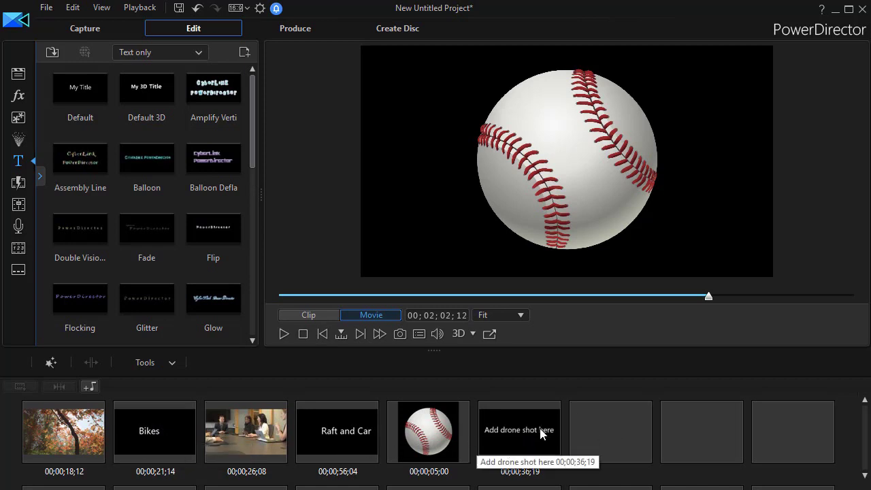
pyautogui.click(245, 430)
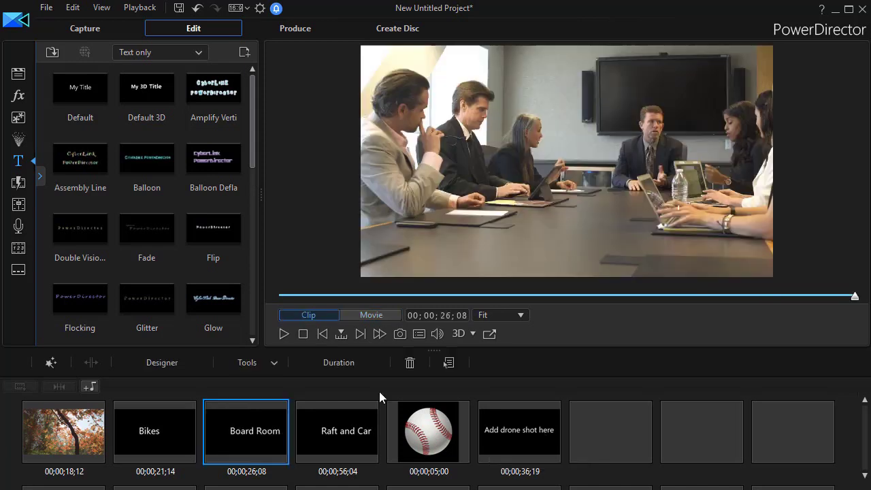